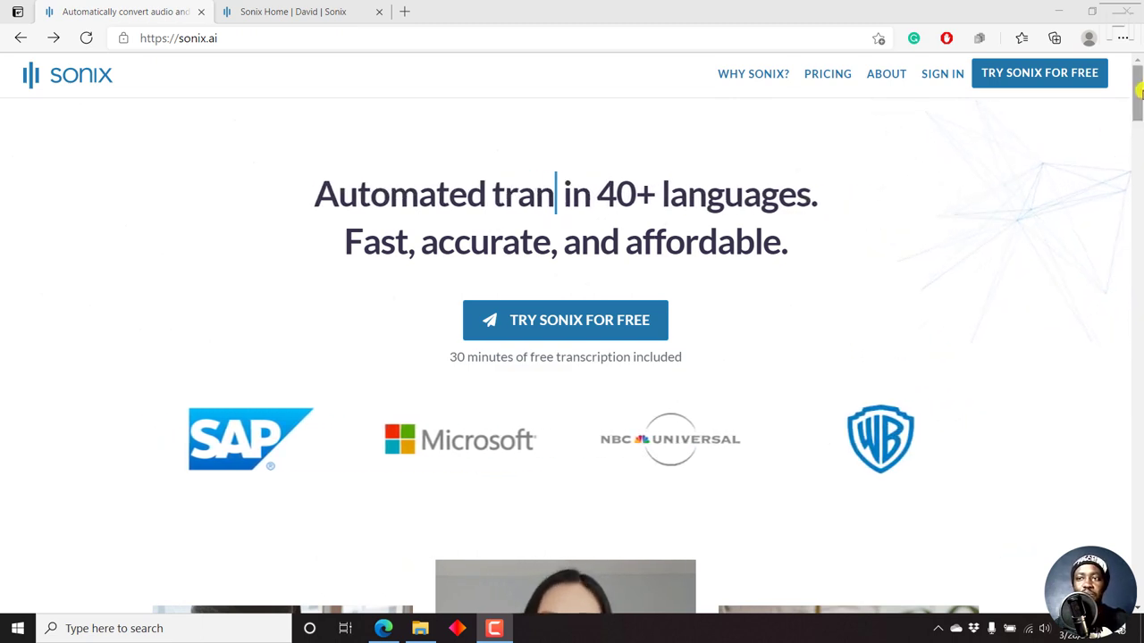
Scroll the sonix.ai homepage past Automated subtitles, Share and publish and Collaborate to Integrate your workflow
{"action": "left_click_drag", "start_coordinate": [1139, 85], "coordinate": [1139, 258]}
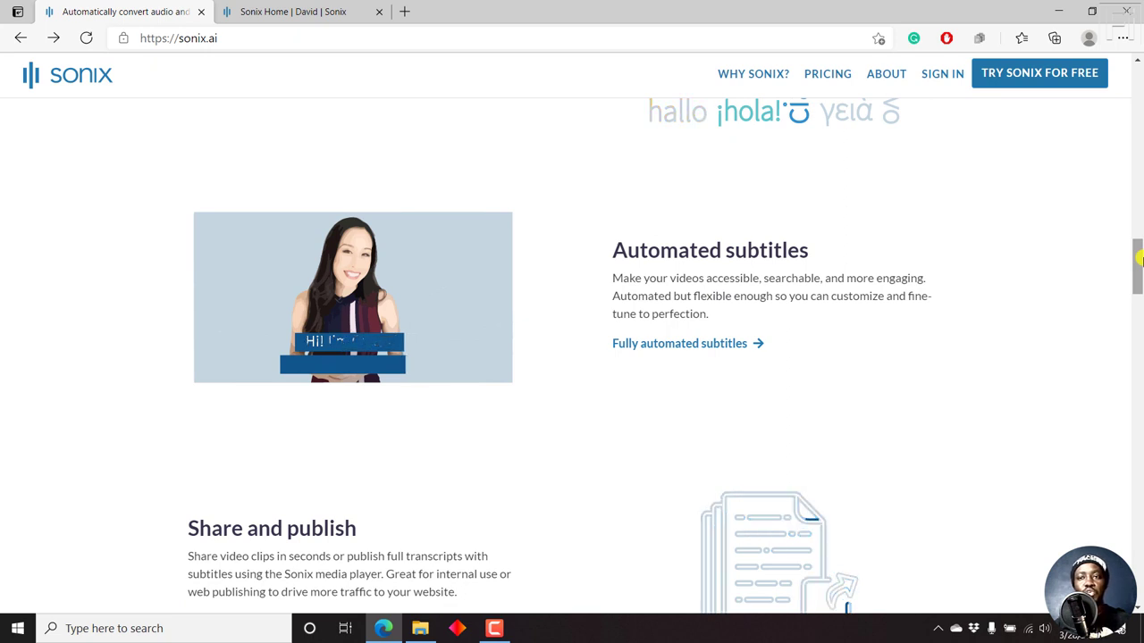
{"action": "left_click_drag", "start_coordinate": [1139, 258], "coordinate": [1138, 278]}
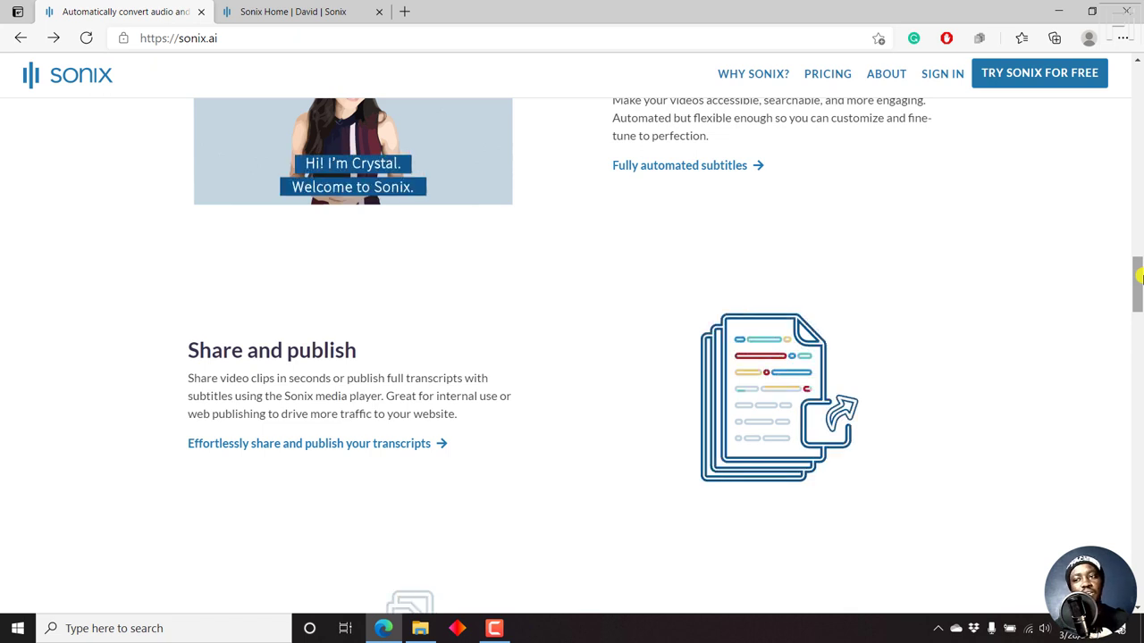
{"action": "left_click_drag", "start_coordinate": [1138, 277], "coordinate": [1138, 319]}
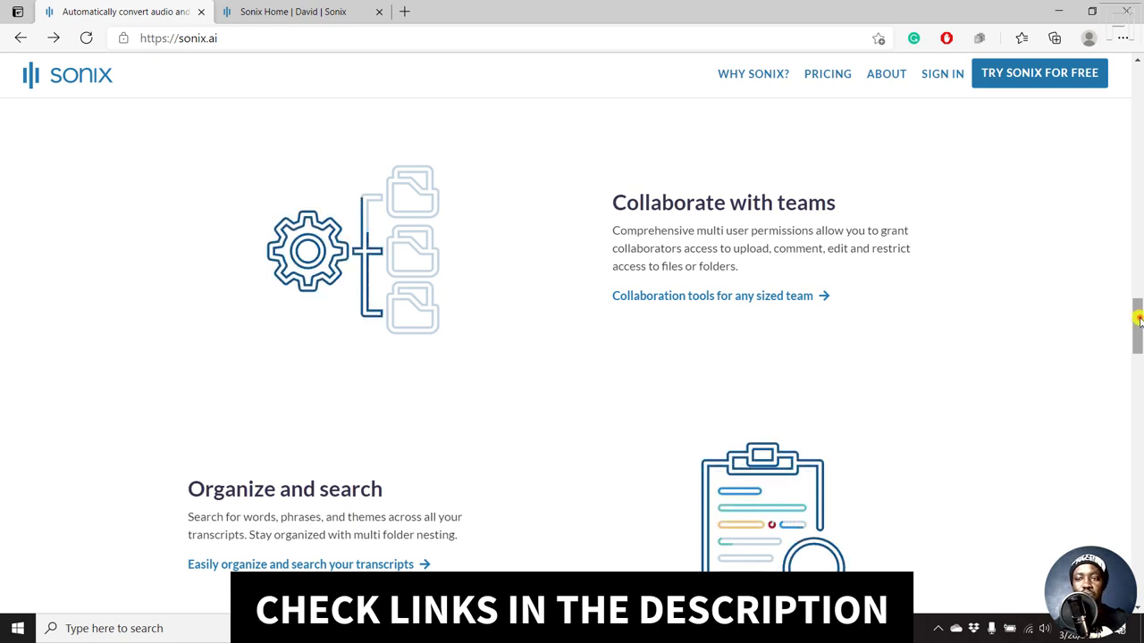
{"action": "left_click_drag", "start_coordinate": [1137, 322], "coordinate": [1138, 367]}
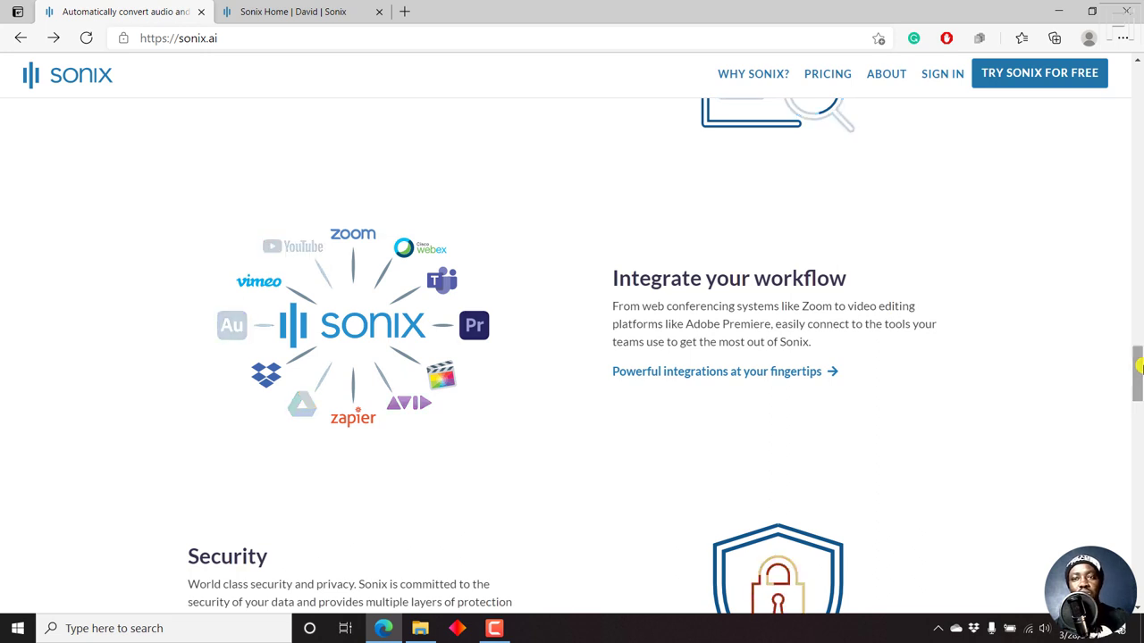
Go to the Plans & Pricing page listing the Standard, Premium and Enterprise plans
{"action": "left_click", "coordinate": [825, 78]}
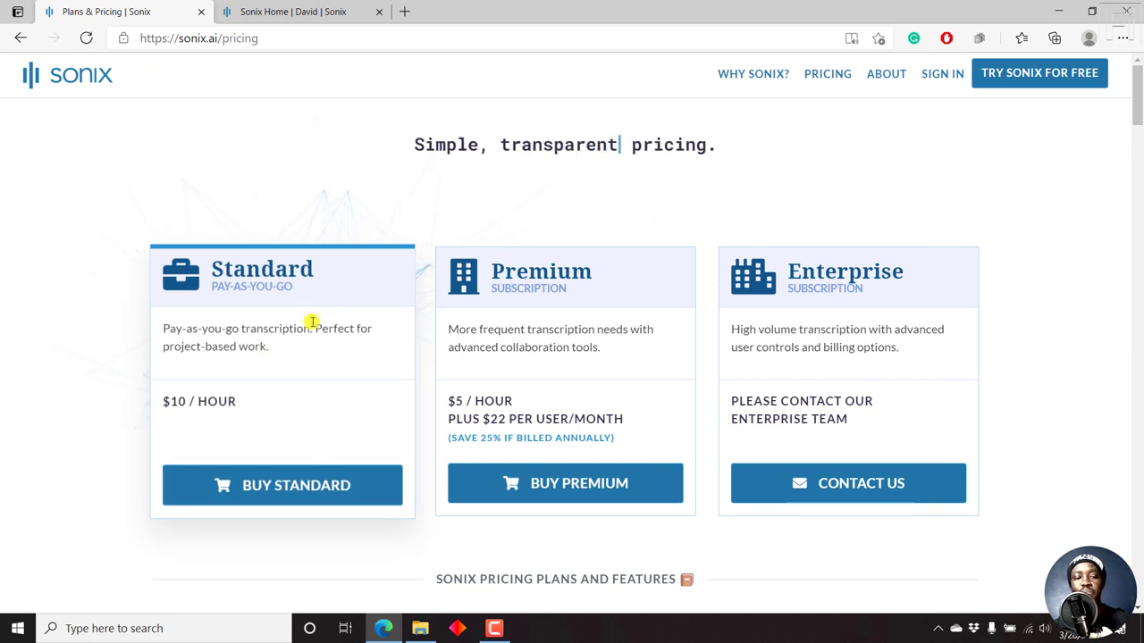
{"action": "mouse_move", "coordinate": [231, 403]}
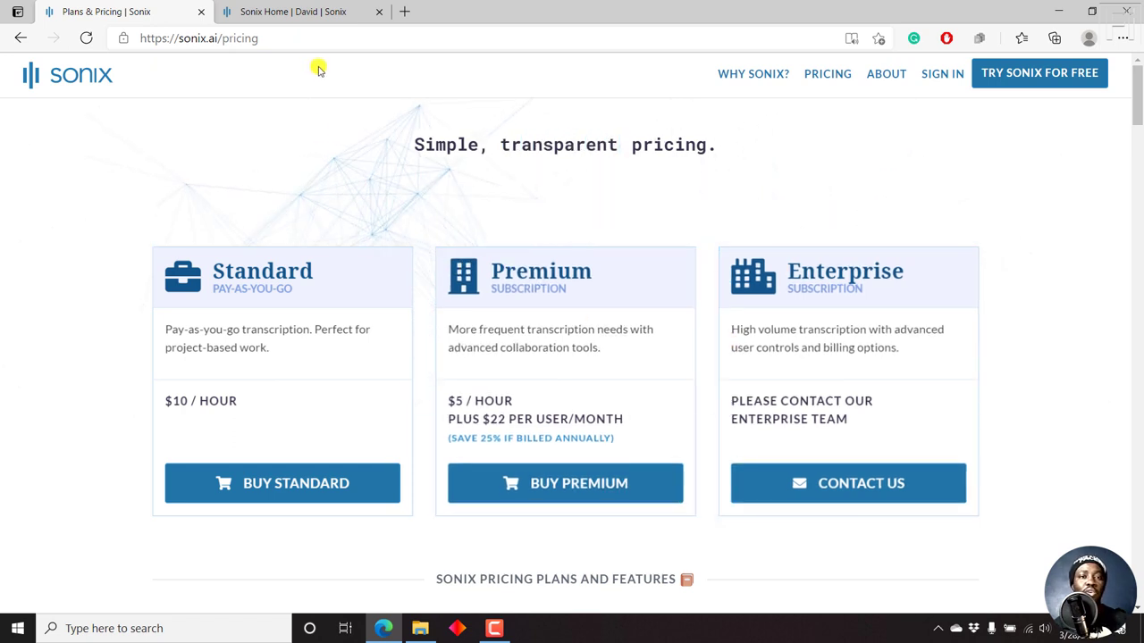
Return to the Sonix Home dashboard tab and start the UPLOAD page for a new file
{"action": "left_click", "coordinate": [273, 11]}
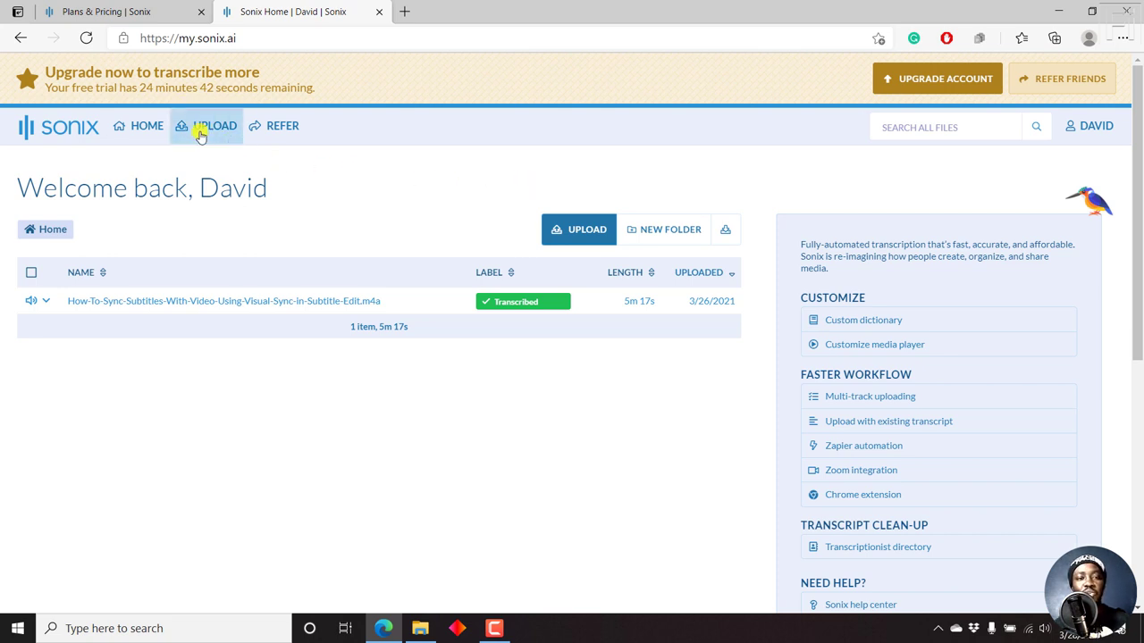
{"action": "left_click", "coordinate": [588, 231]}
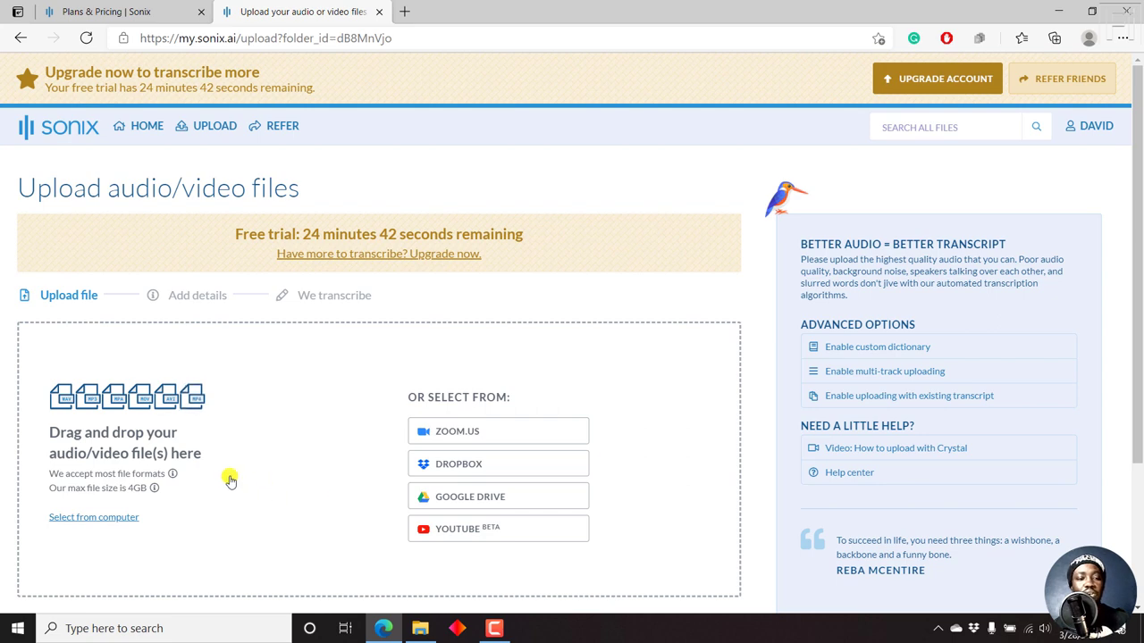
Let the Upload audio/video files page load and review its drop zone and import sources
{"action": "mouse_move", "coordinate": [174, 474]}
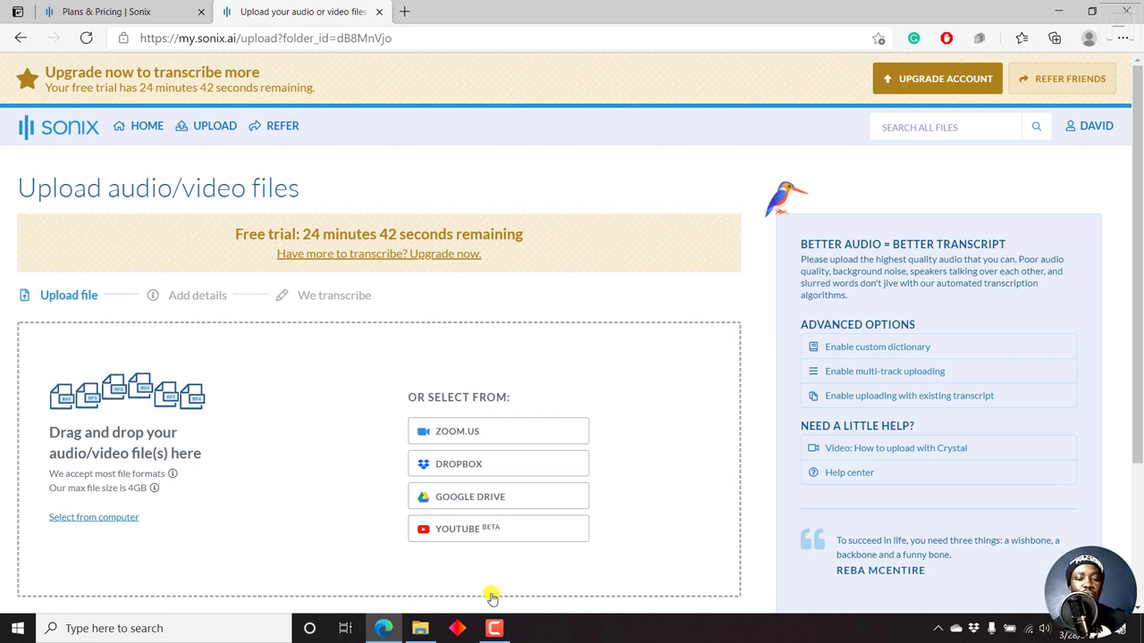
Drag Slide 1 Narrator.mp3 from File Explorer onto the Sonix drop zone to upload it
{"action": "left_click", "coordinate": [421, 628]}
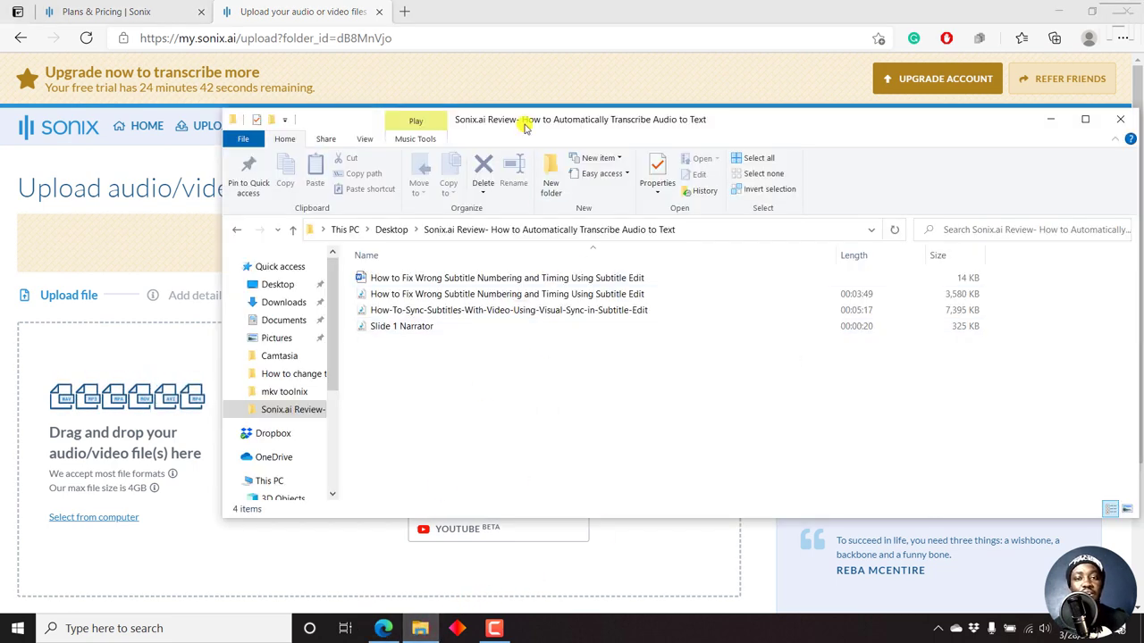
{"action": "left_click_drag", "start_coordinate": [525, 126], "coordinate": [735, 165]}
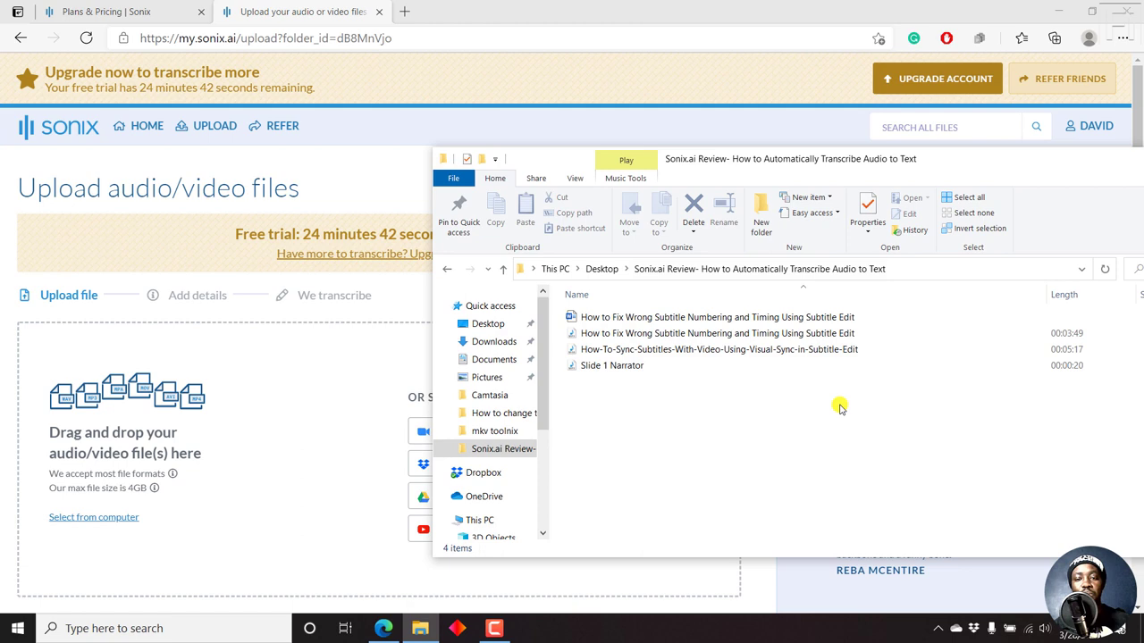
{"action": "left_click", "coordinate": [604, 367]}
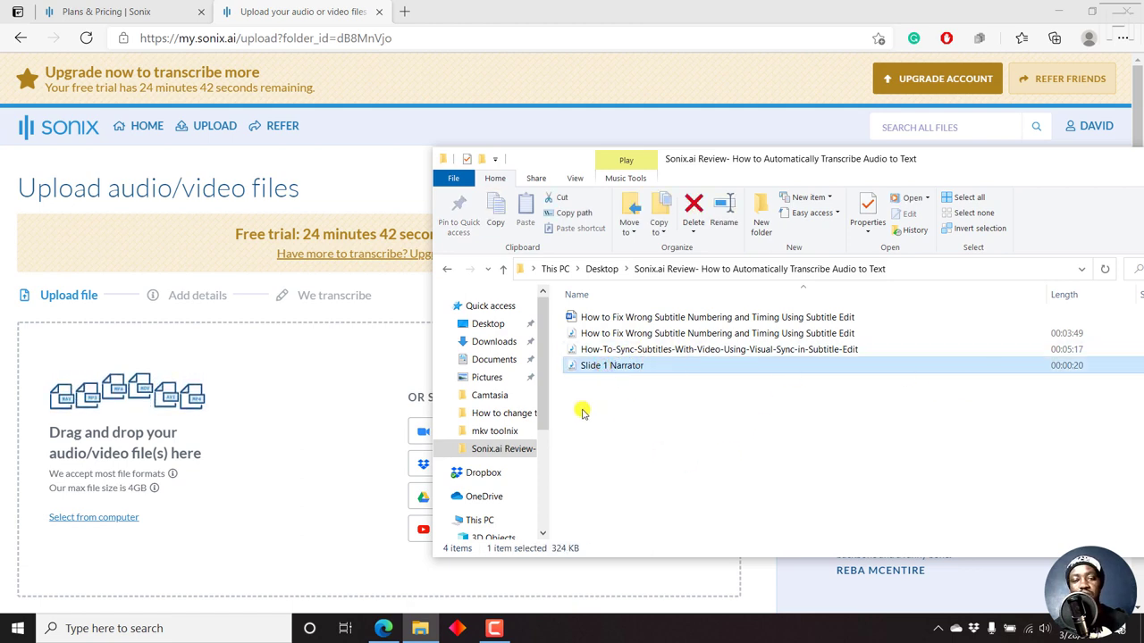
{"action": "left_click_drag", "start_coordinate": [651, 365], "coordinate": [228, 429]}
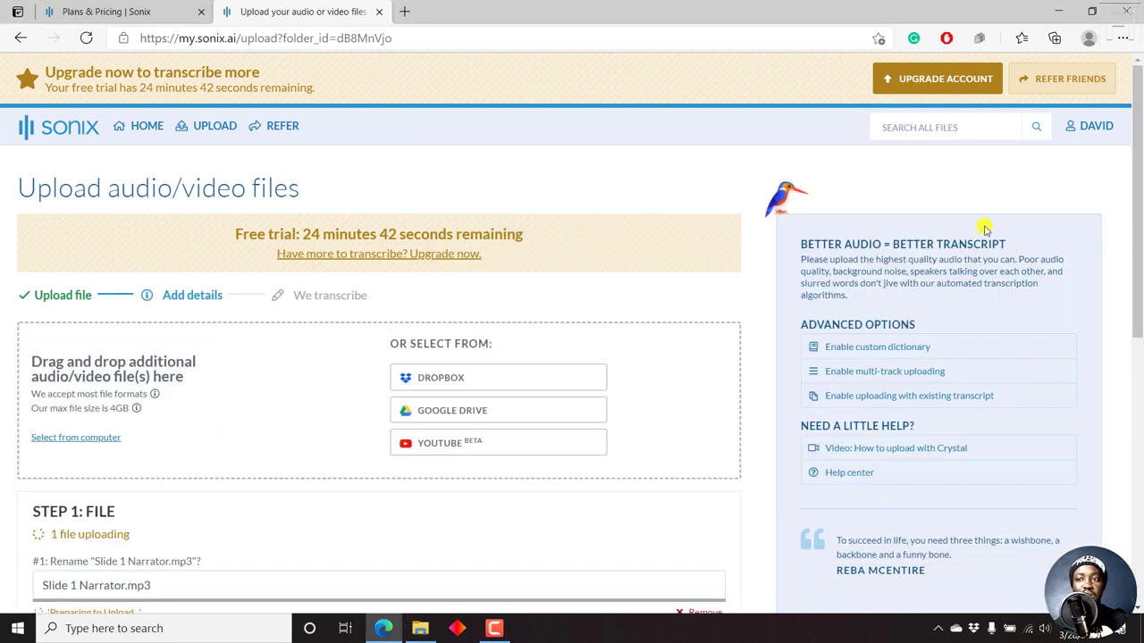
Check the 'What language was spoken?' list and keep English for Slide 1 Narrator.mp3
{"action": "left_click_drag", "start_coordinate": [1139, 141], "coordinate": [1080, 294]}
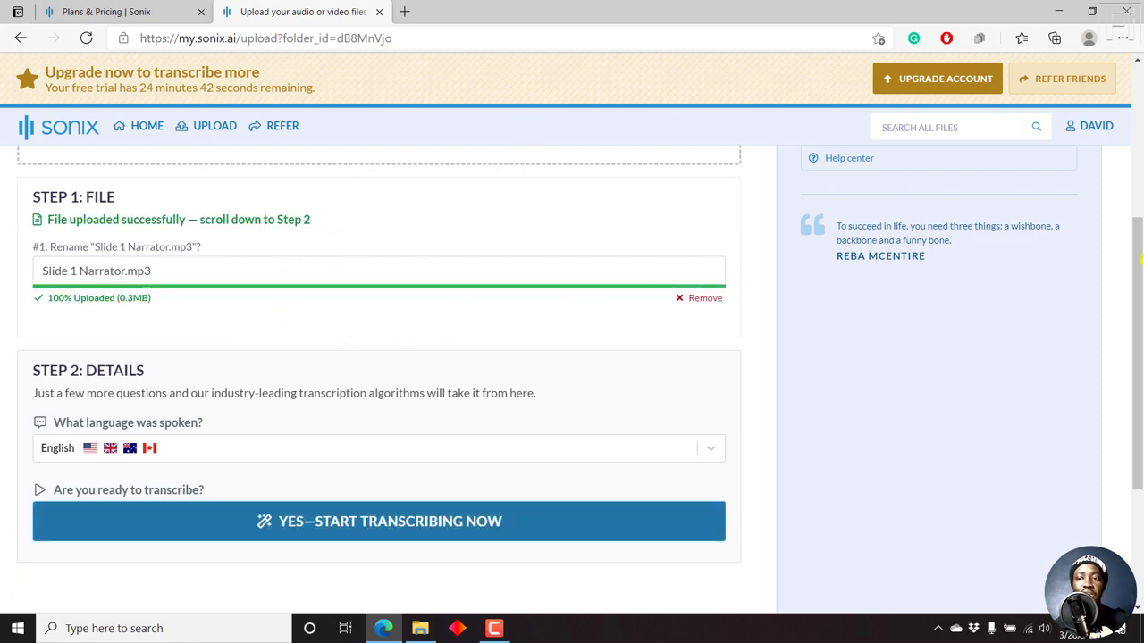
{"action": "scroll", "coordinate": [1139, 259], "scroll_direction": "down", "scroll_amount": 1}
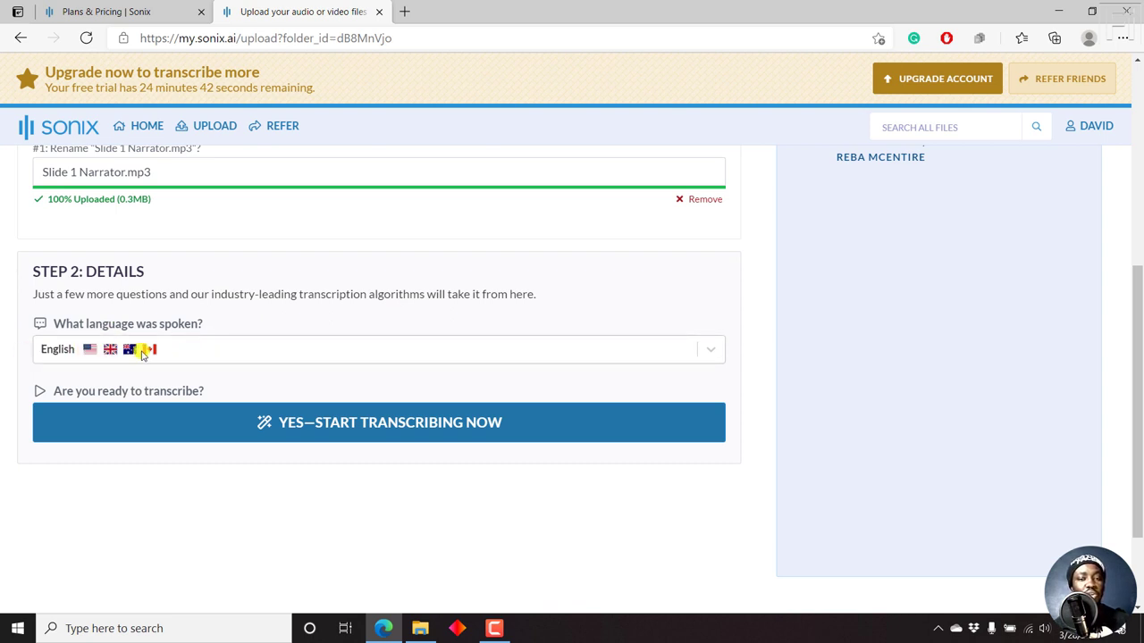
{"action": "left_click", "coordinate": [141, 352]}
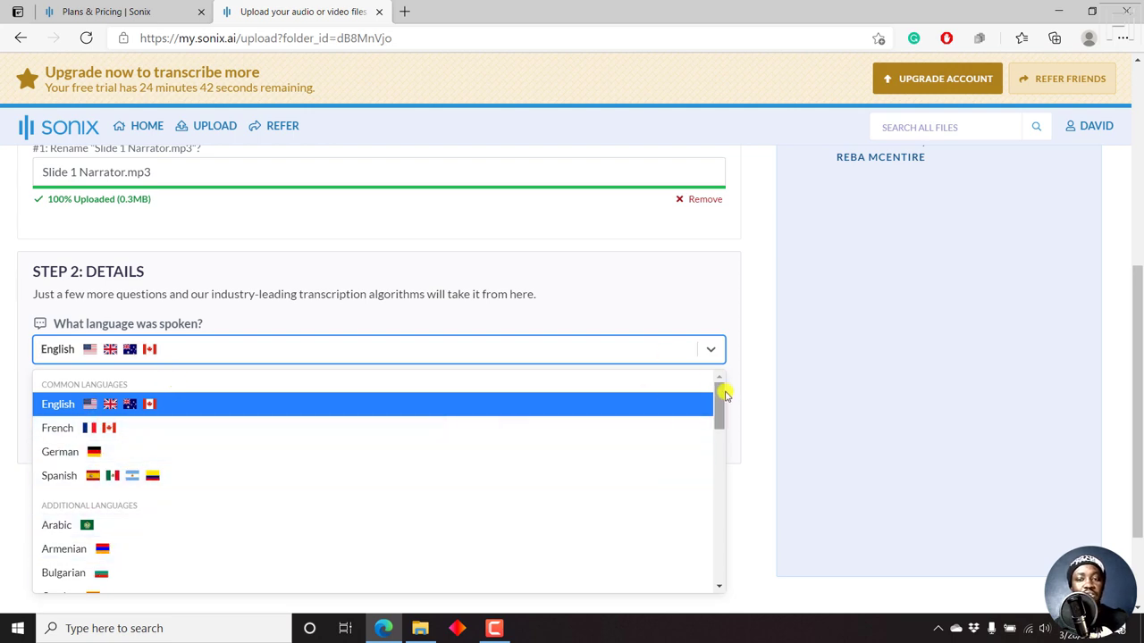
{"action": "mouse_move", "coordinate": [724, 394]}
{"action": "left_mouse_down"}
{"action": "mouse_move", "coordinate": [722, 546]}
{"action": "mouse_move", "coordinate": [718, 391]}
{"action": "left_mouse_up"}
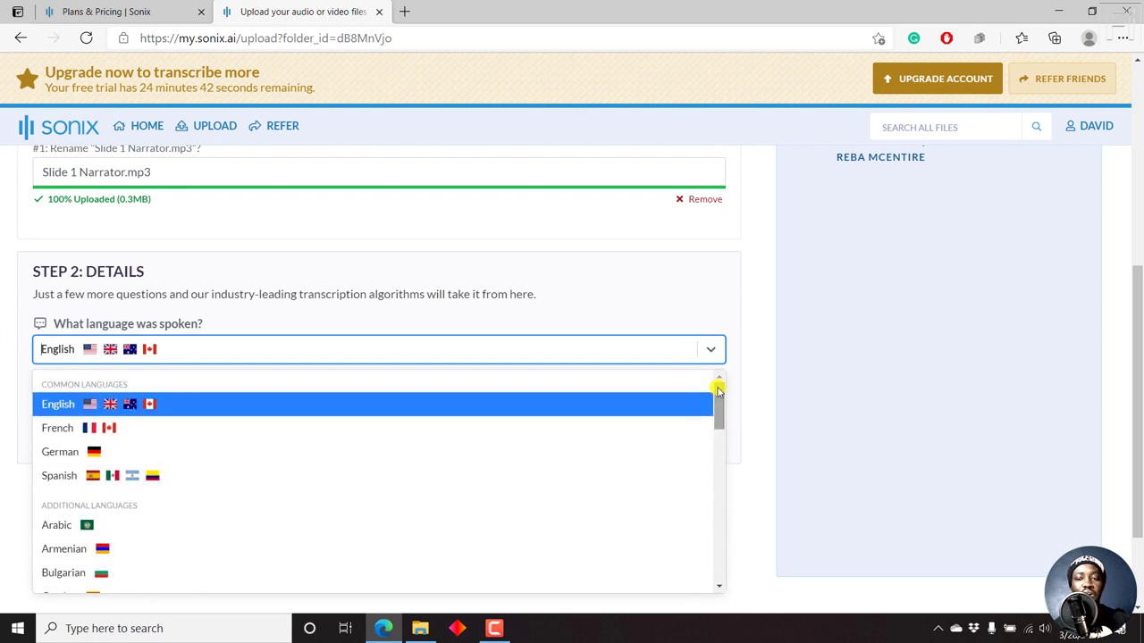
{"action": "left_click", "coordinate": [760, 366]}
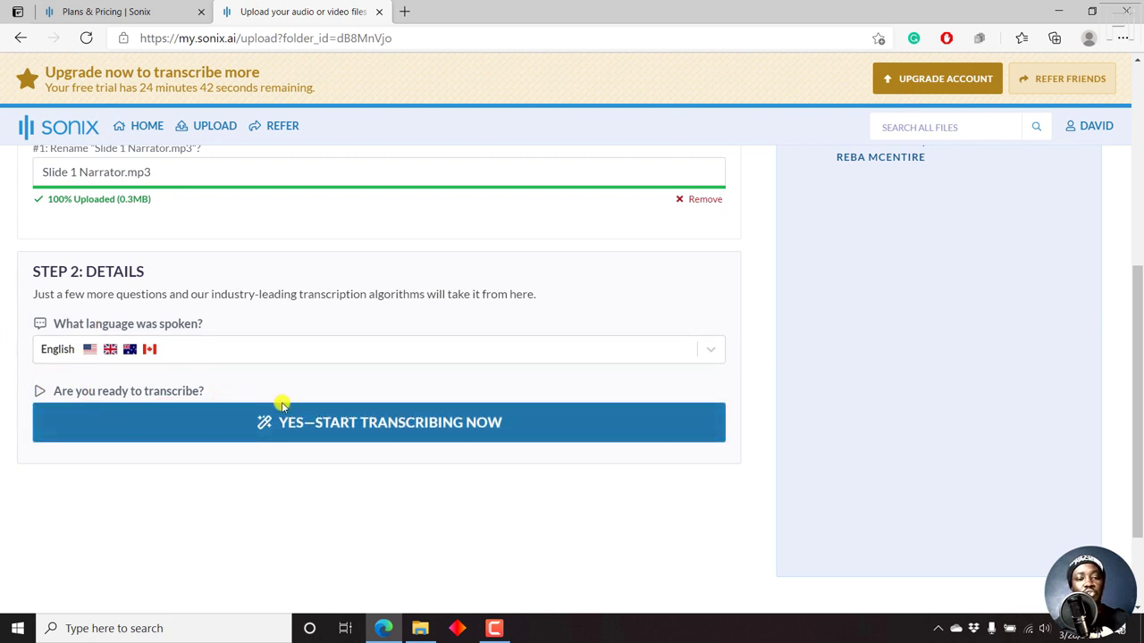
Start transcribing Slide 1 Narrator.mp3 and wait until the file list shows it Transcribed
{"action": "left_click", "coordinate": [386, 427]}
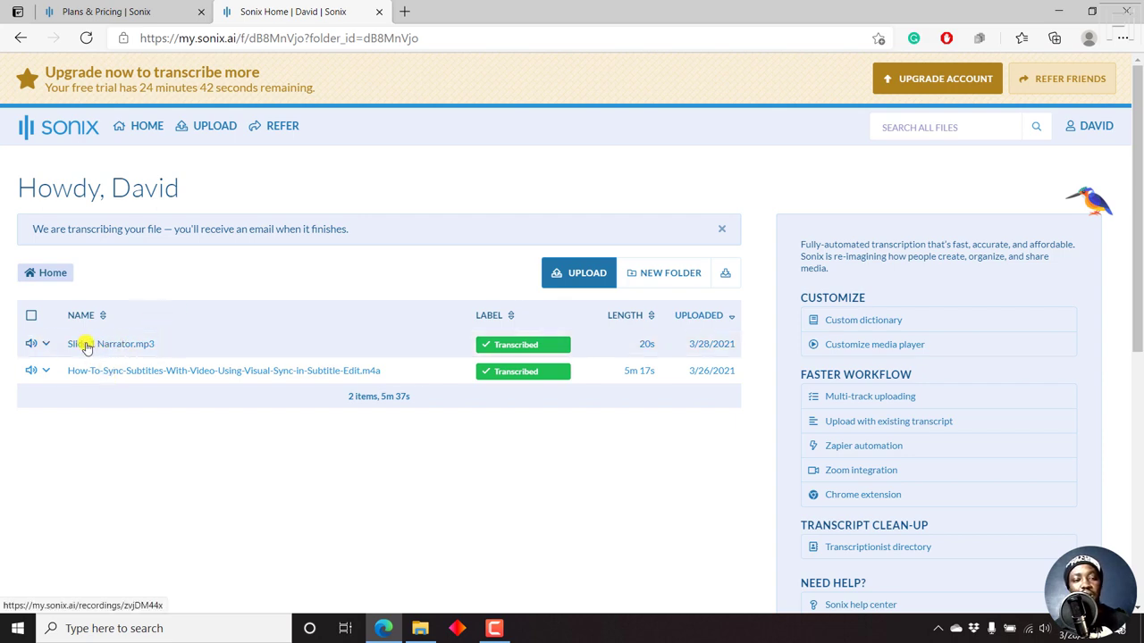
Open the Slide 1 Narrator.mp3 transcript and review, then close, its Quality summary
{"action": "left_click", "coordinate": [97, 347]}
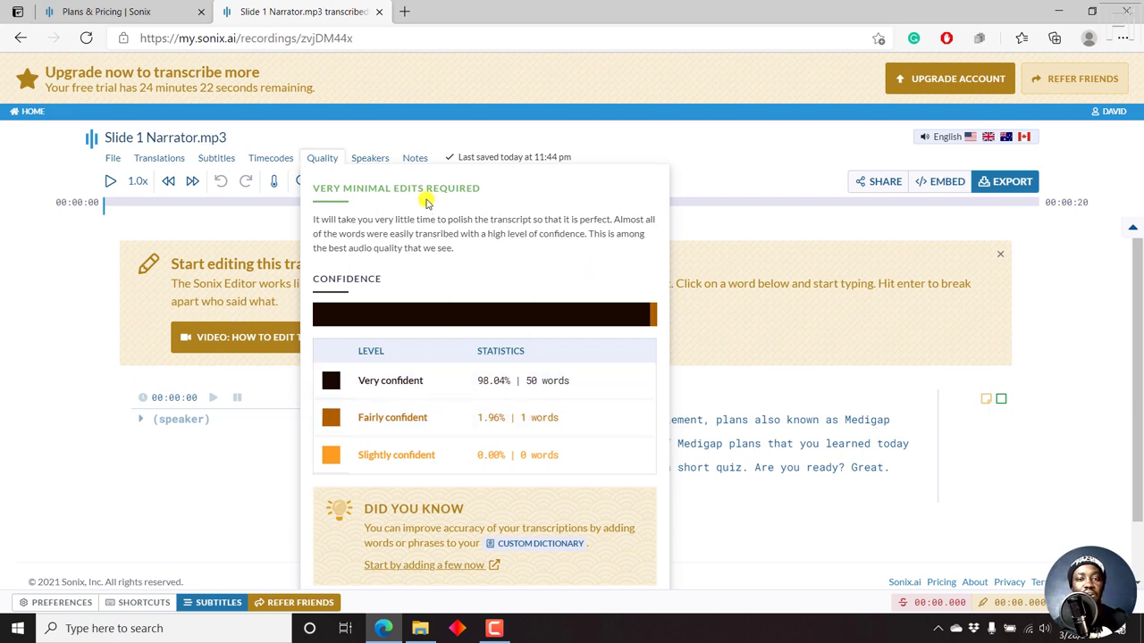
{"action": "left_click", "coordinate": [1065, 298]}
{"action": "scroll", "coordinate": [1138, 277], "scroll_direction": "down", "scroll_amount": 1}
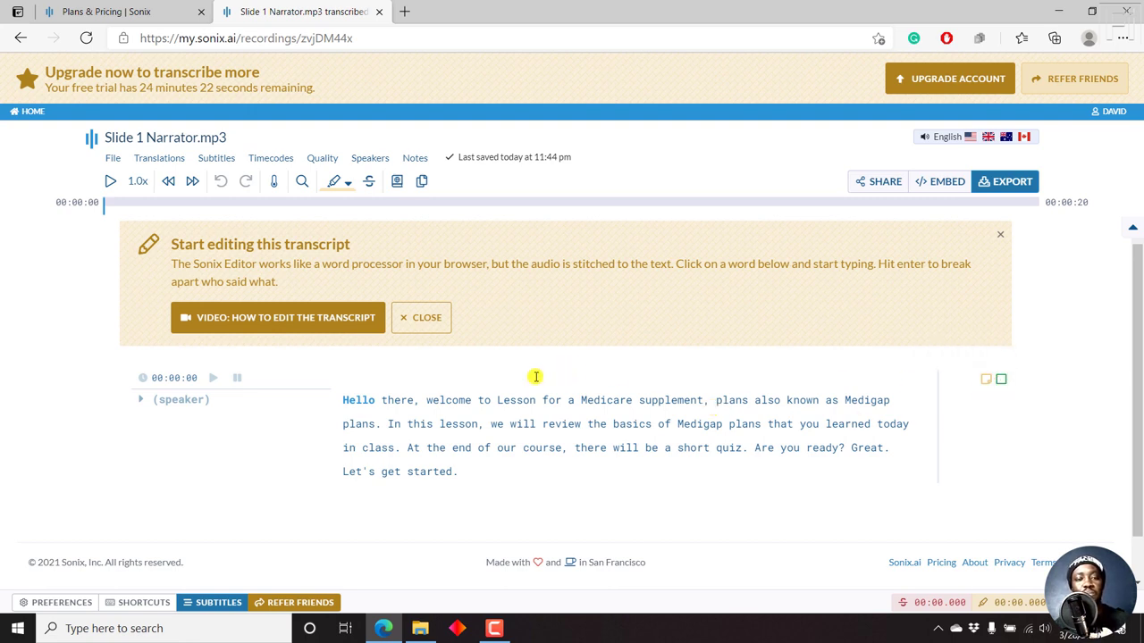
Close the 'Start editing this transcript' banner and play the 20-second recording through
{"action": "left_click", "coordinate": [999, 234]}
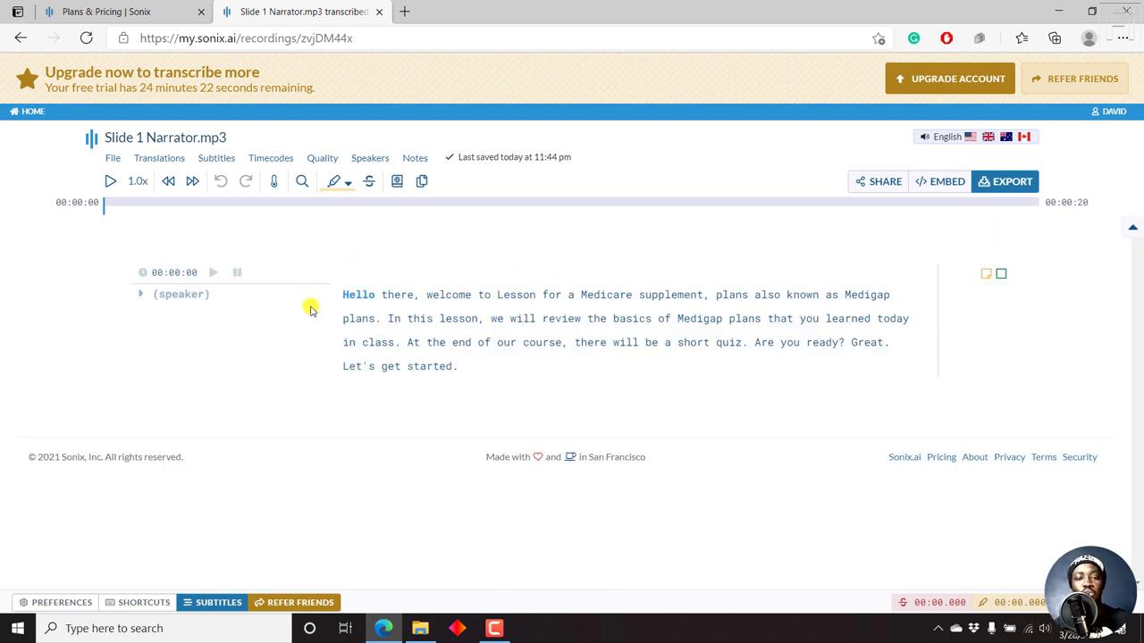
{"action": "left_click", "coordinate": [213, 274]}
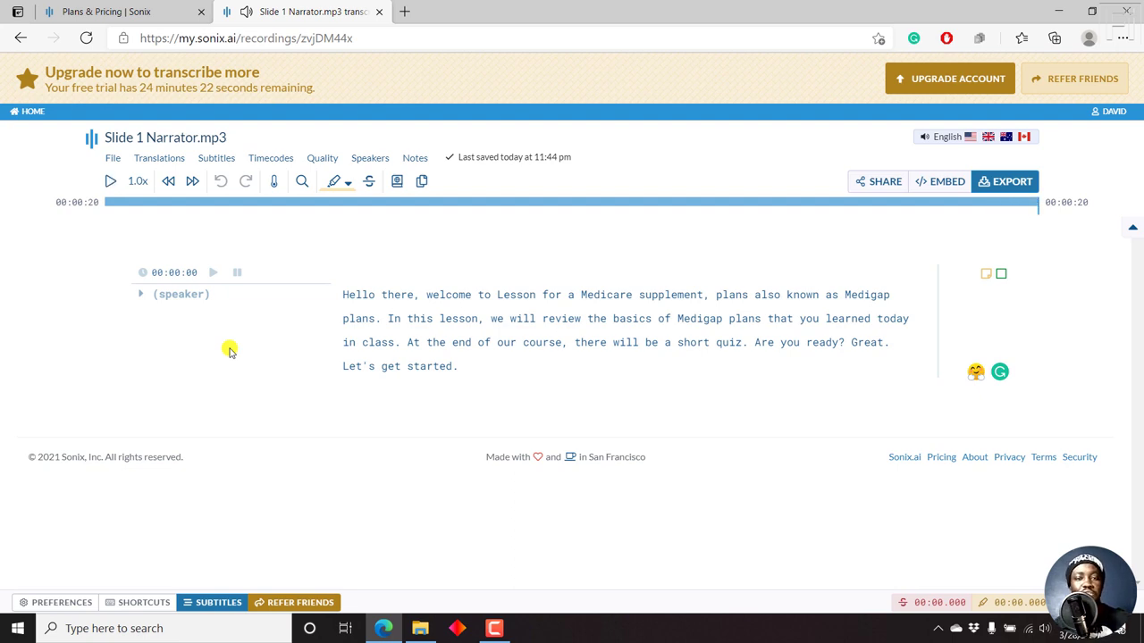
Start new transcript paragraphs at "In this lesson" and at "Are you ready"
{"action": "left_click", "coordinate": [390, 318]}
{"action": "key", "text": "Return"}
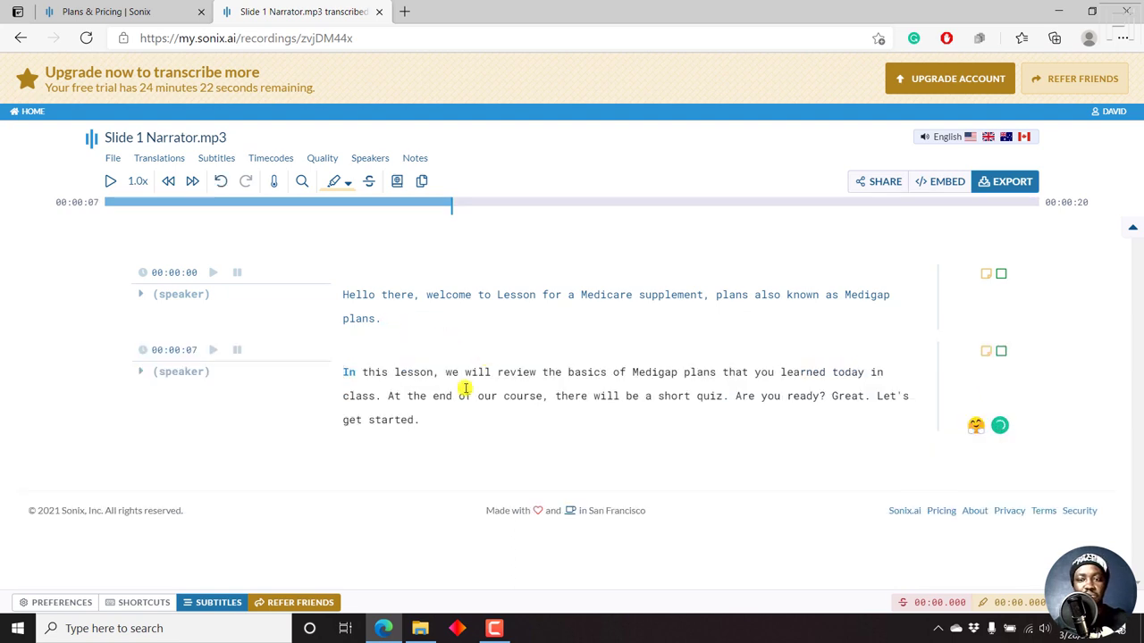
{"action": "left_click", "coordinate": [735, 397]}
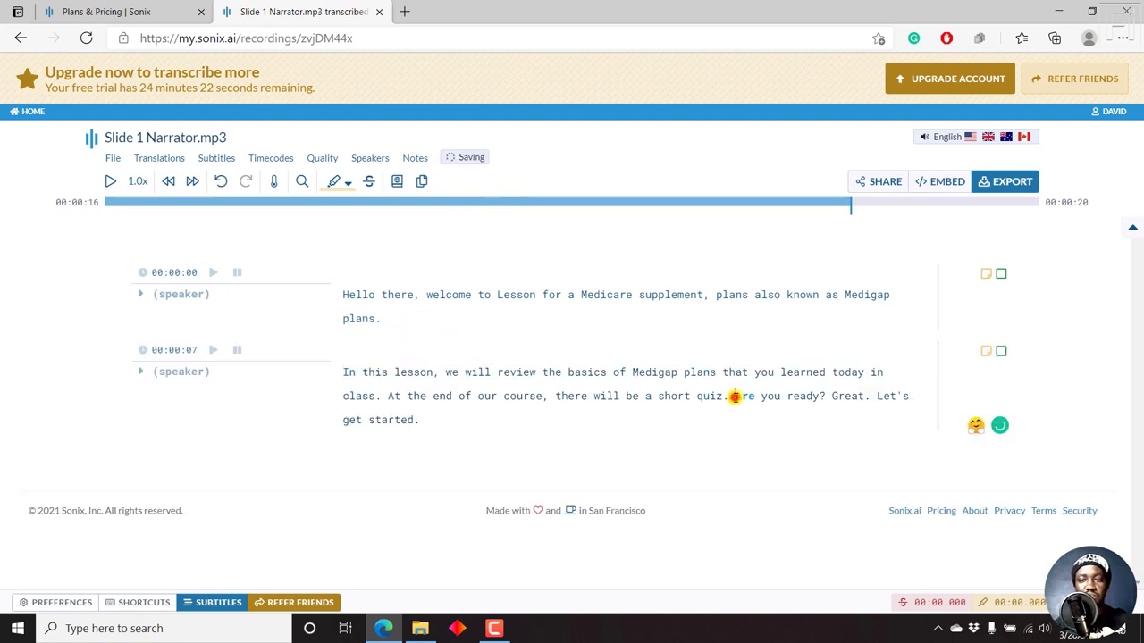
{"action": "key", "text": "Return"}
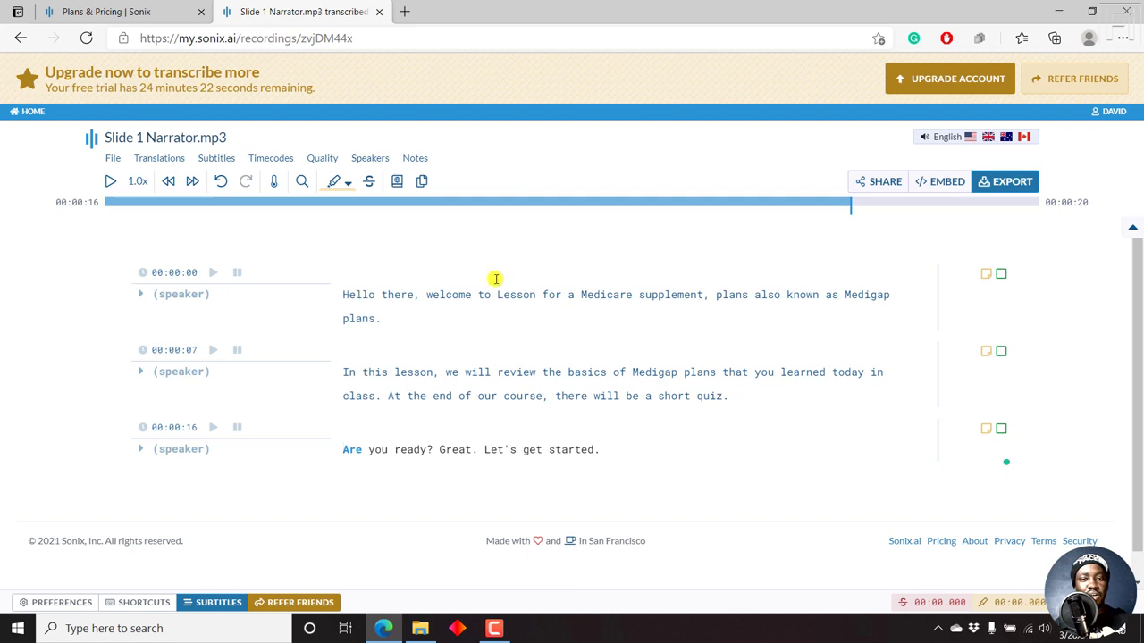
Correct "Lesson for a" to "Lesson 4A" and delete the stray character before "plans"
{"action": "left_click", "coordinate": [545, 295]}
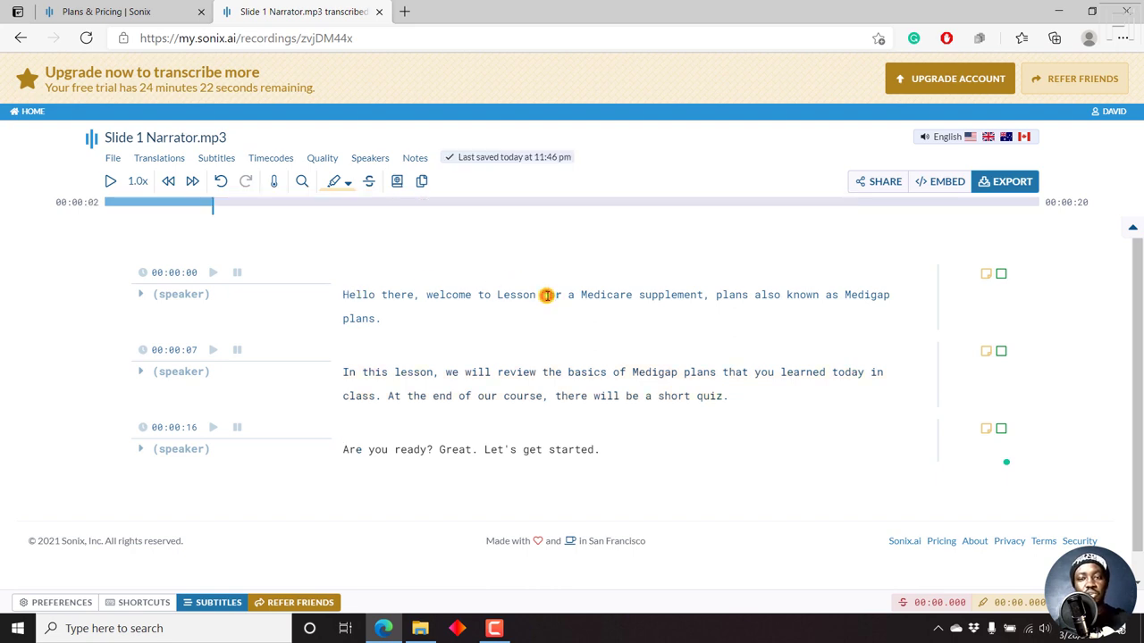
{"action": "double_click", "coordinate": [545, 295]}
{"action": "type", "text": "4"}
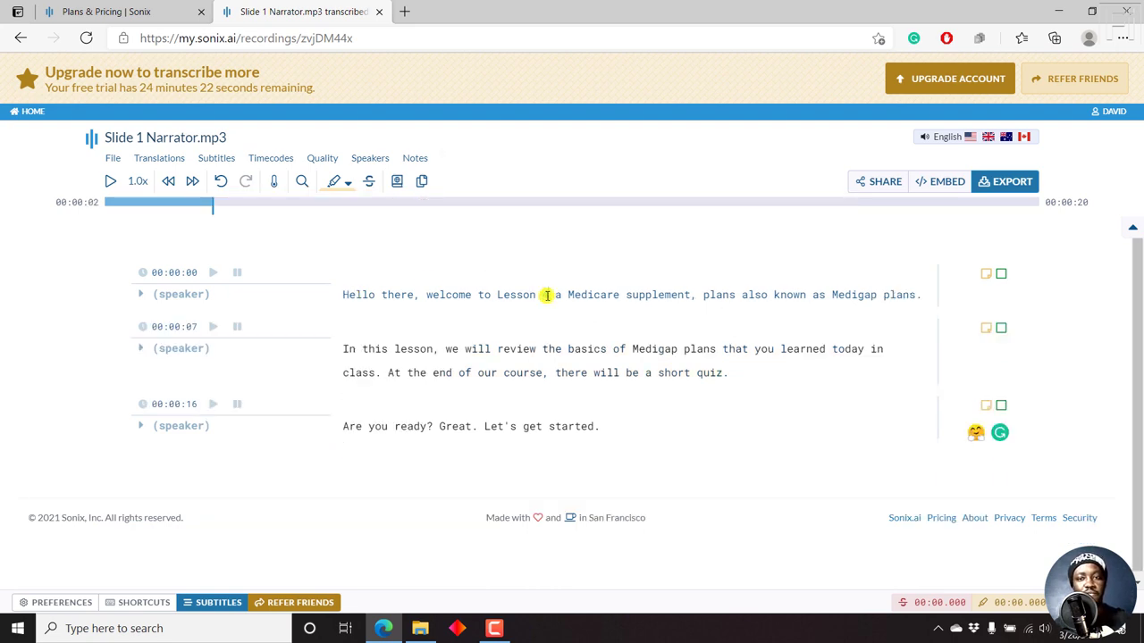
{"action": "double_click", "coordinate": [567, 295]}
{"action": "type", "text": "A"}
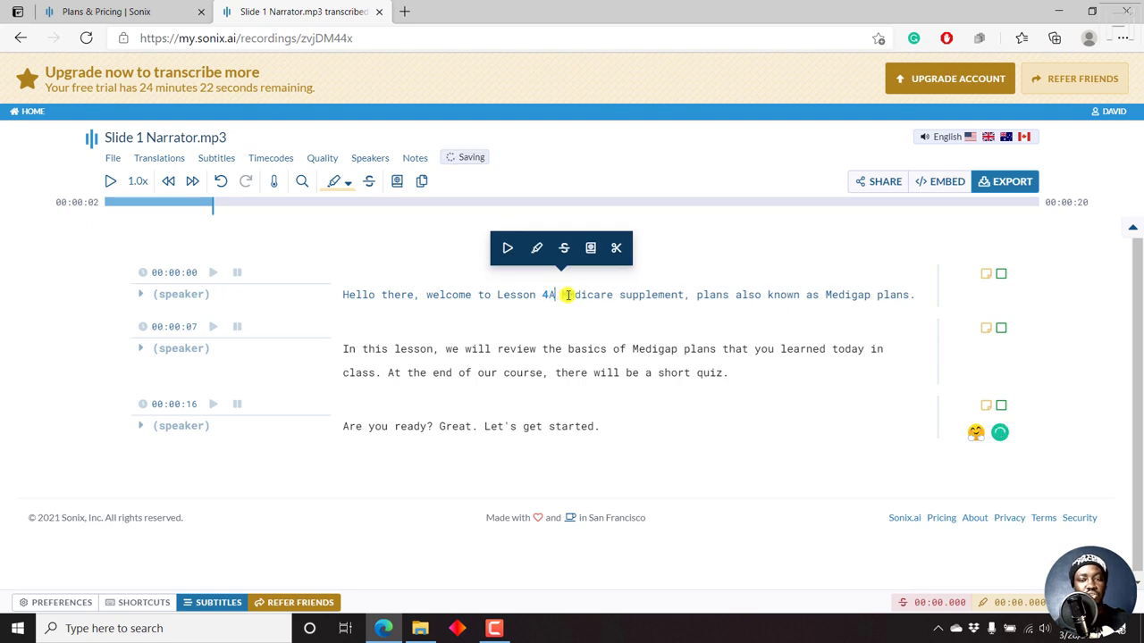
{"action": "left_click", "coordinate": [696, 294]}
{"action": "key", "text": "BackSpace"}
{"action": "key", "text": "BackSpace"}
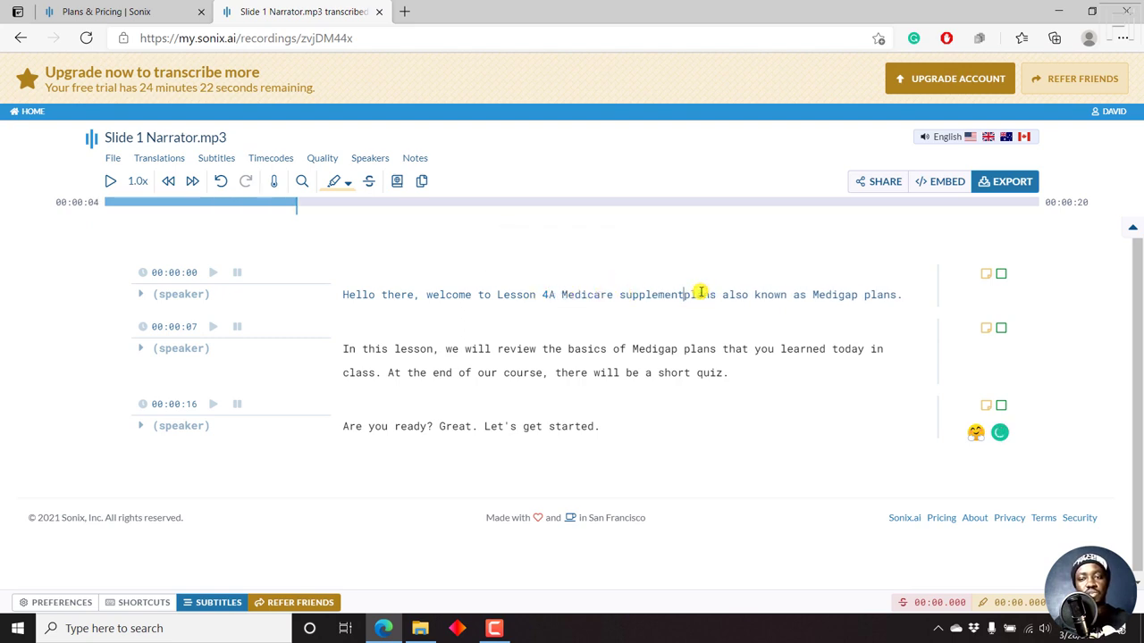